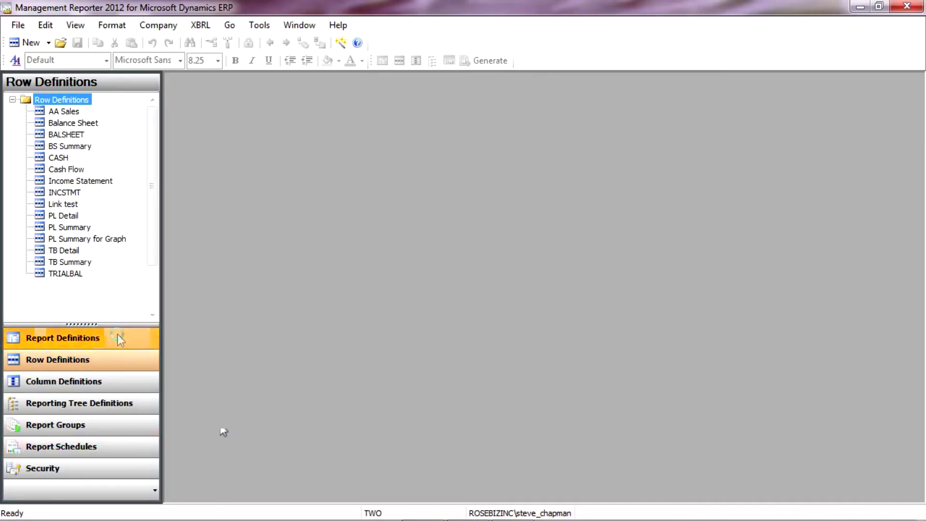
# Step: Start a new blank row definition from the Row Definitions list
pyautogui.click(121, 337)
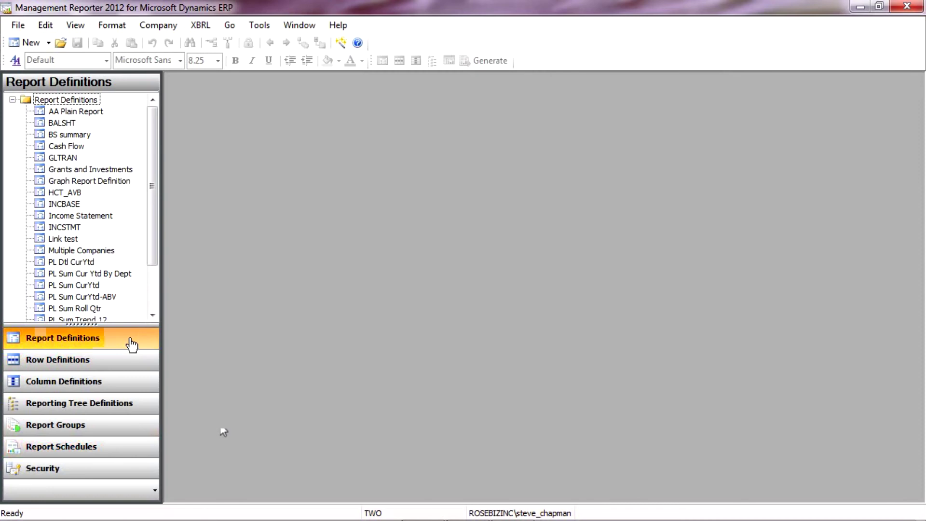
pyautogui.click(113, 363)
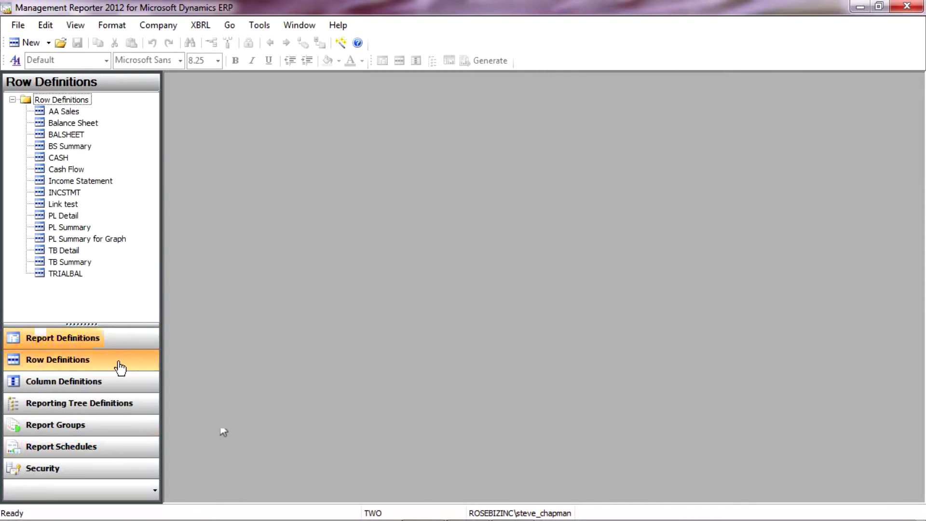
pyautogui.click(18, 44)
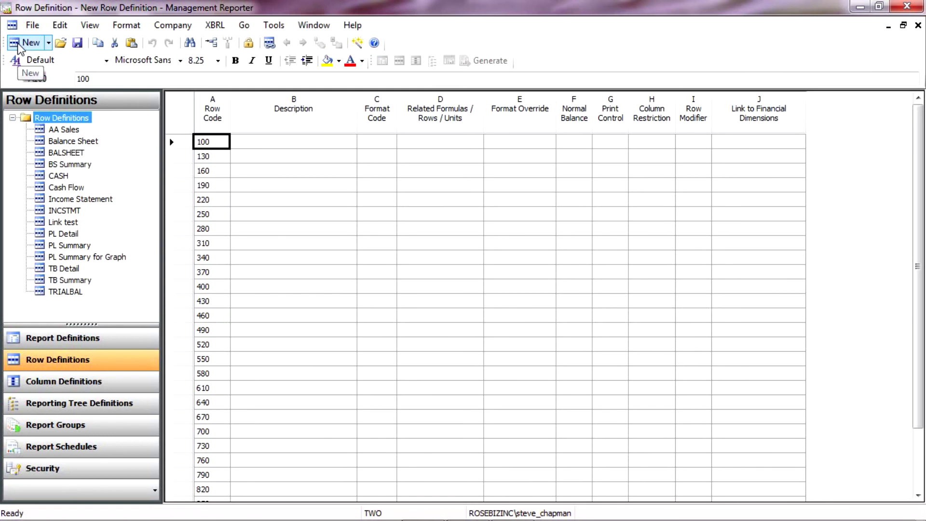
# Step: Insert rows from account dimensions with default starting code 100 and increment 30
pyautogui.click(60, 25)
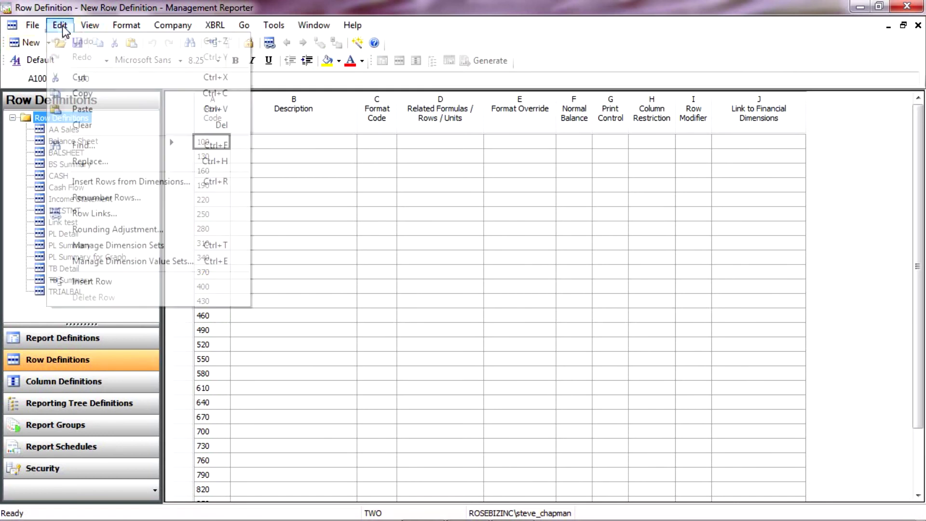
pyautogui.click(123, 182)
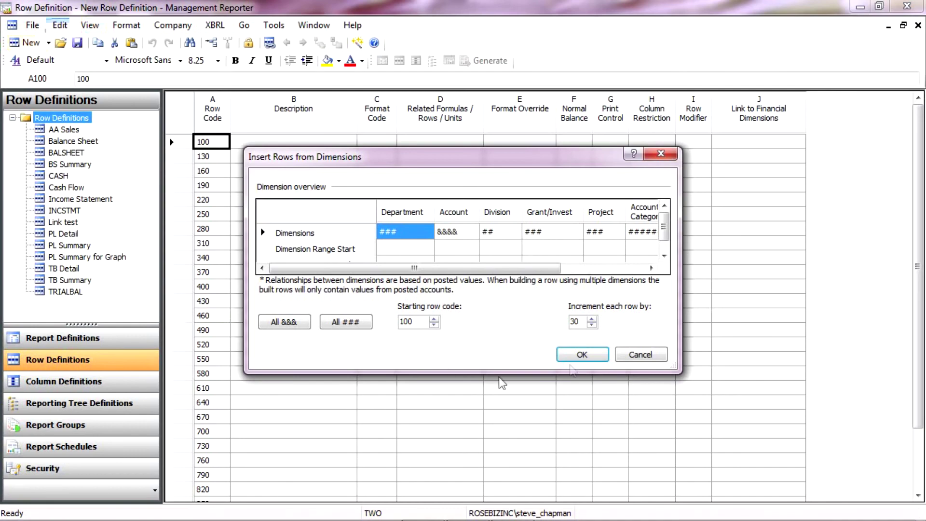
pyautogui.click(583, 354)
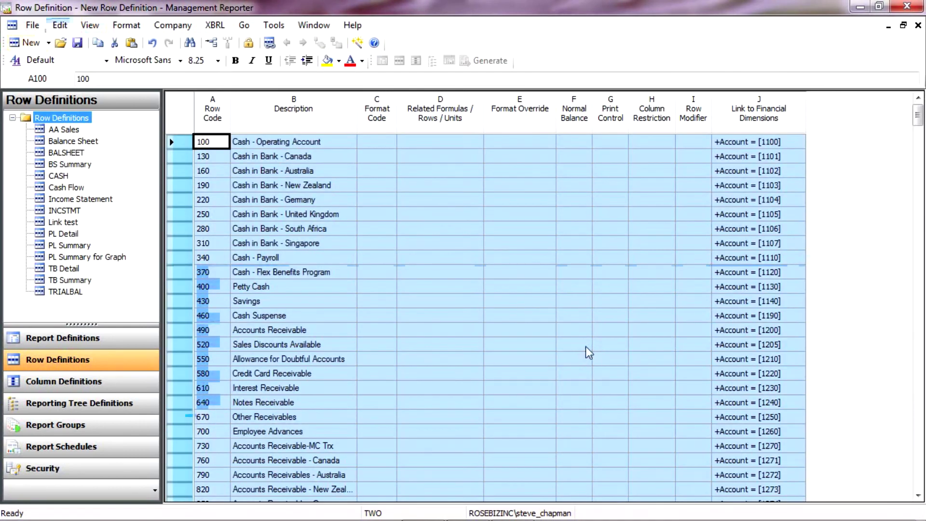
# Step: Delete all balance-sheet rows from row 100 through Retained Earnings (4600)
pyautogui.click(454, 348)
pyautogui.click(173, 144)
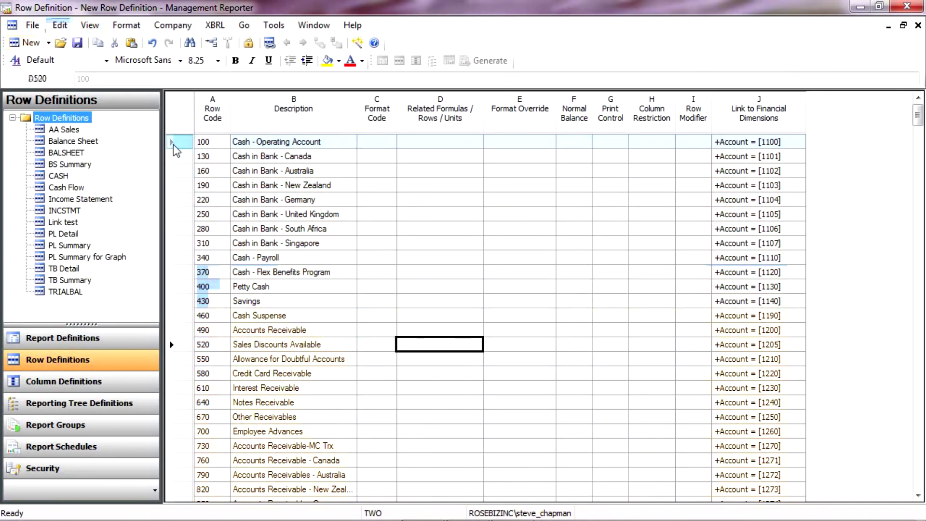
pyautogui.scroll(-1, 424, 383)
pyautogui.scroll(-20, 421, 377)
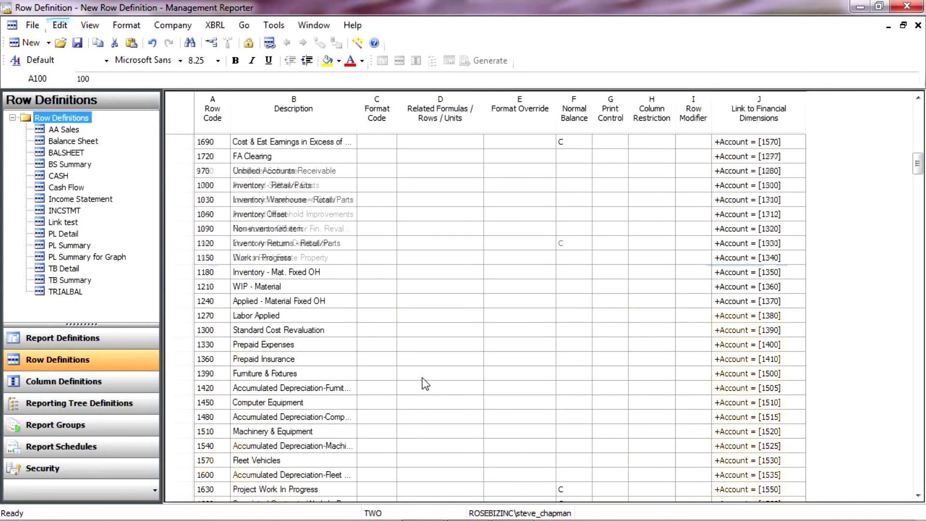
pyautogui.scroll(-11, 422, 377)
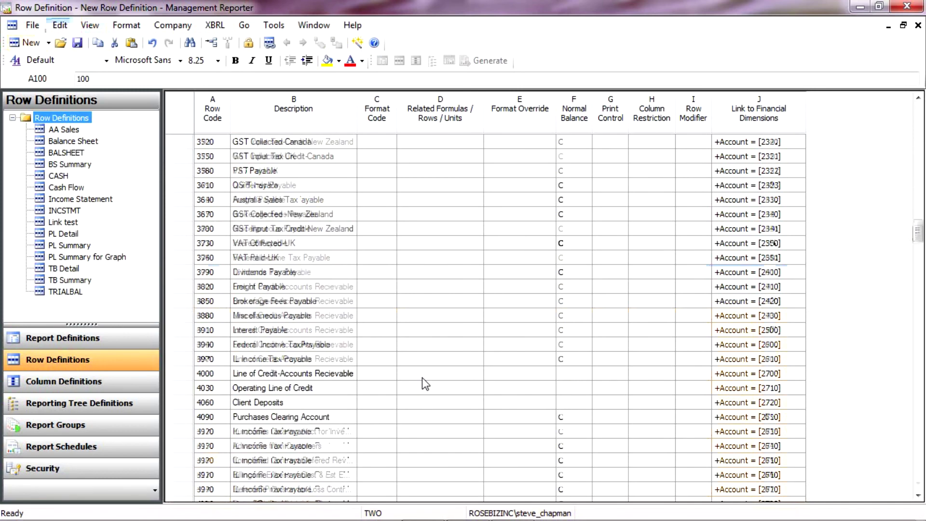
pyautogui.scroll(-5, 421, 377)
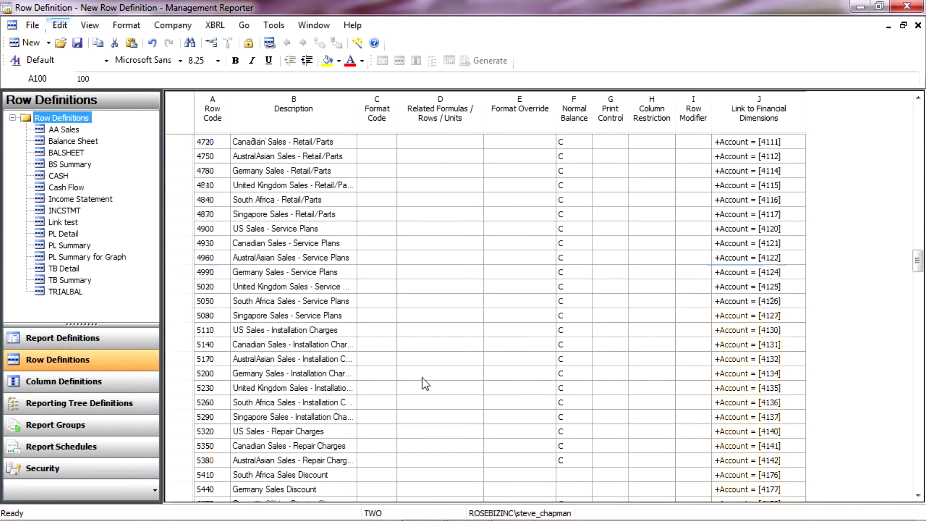
pyautogui.scroll(2, 421, 378)
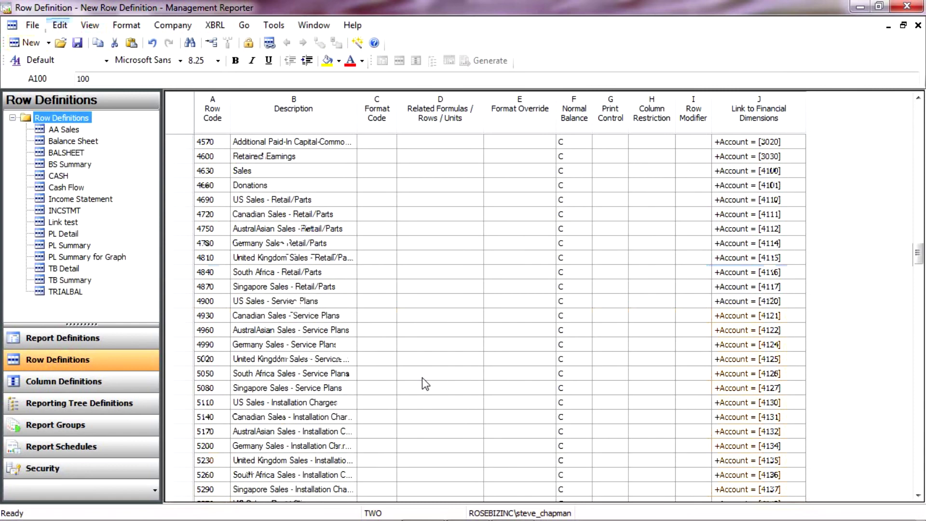
pyautogui.scroll(1, 422, 377)
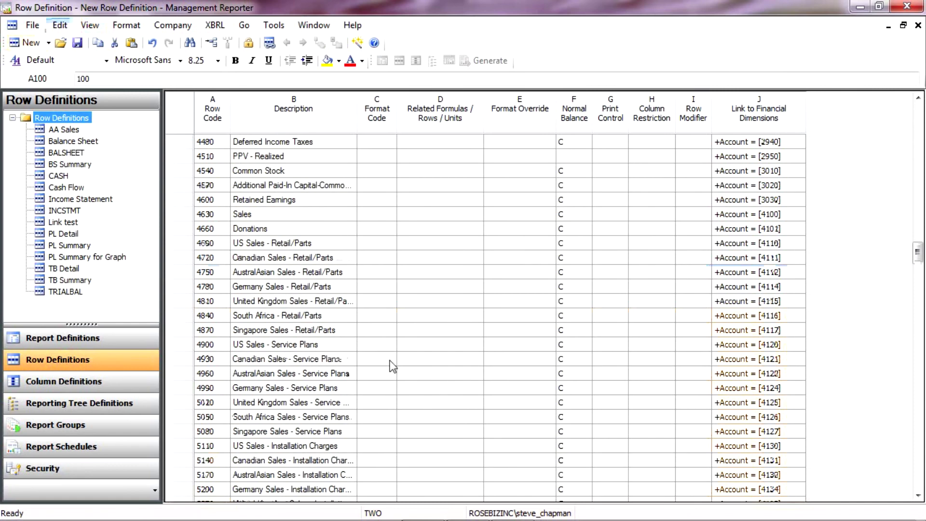
pyautogui.keyDown('shift'); pyautogui.click(187, 203); pyautogui.keyUp('shift')
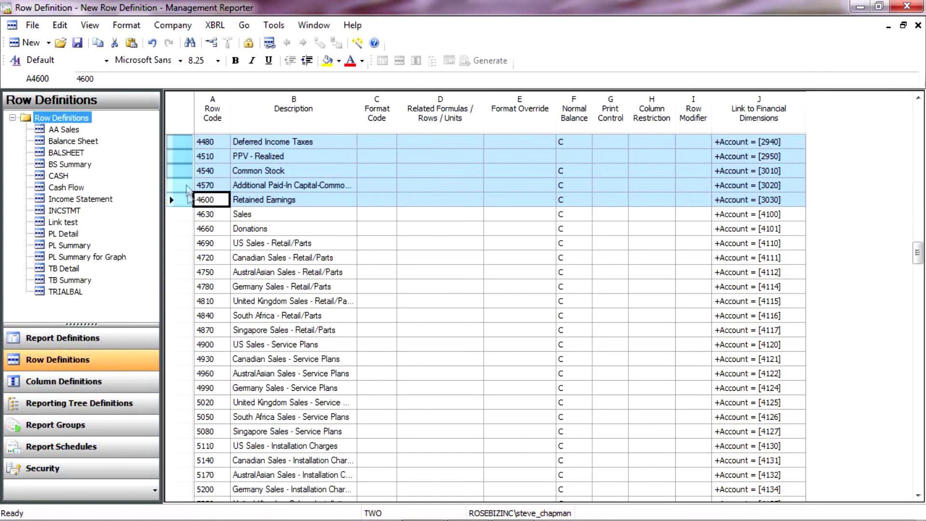
pyautogui.rightClick(186, 202)
pyautogui.click(233, 334)
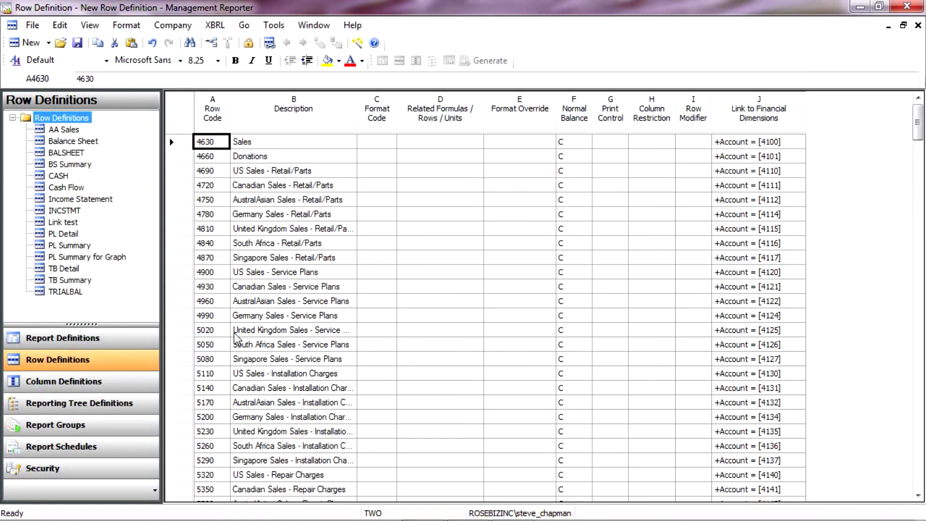
# Step: Insert five blank rows (6163–6175) above Cost of Goods Sold - Retail/Parts
pyautogui.scroll(-5, 291, 351)
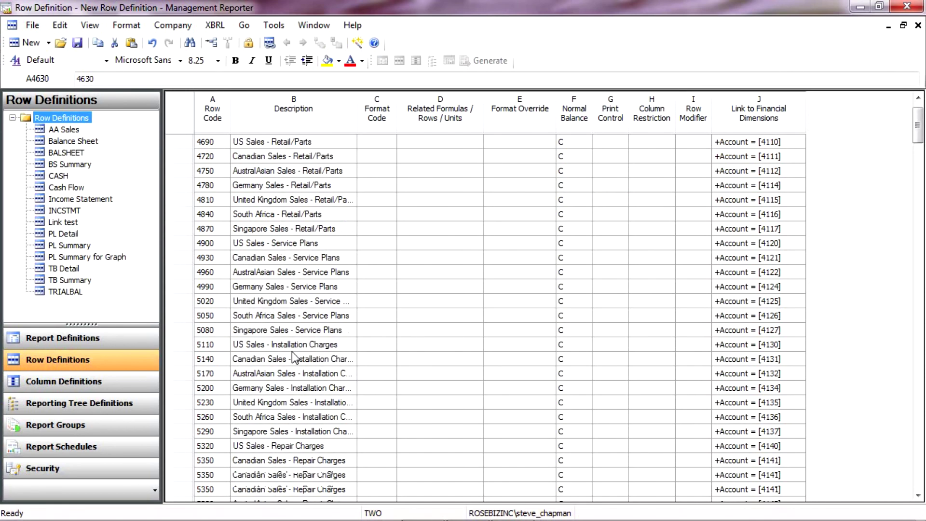
pyautogui.scroll(-5, 291, 352)
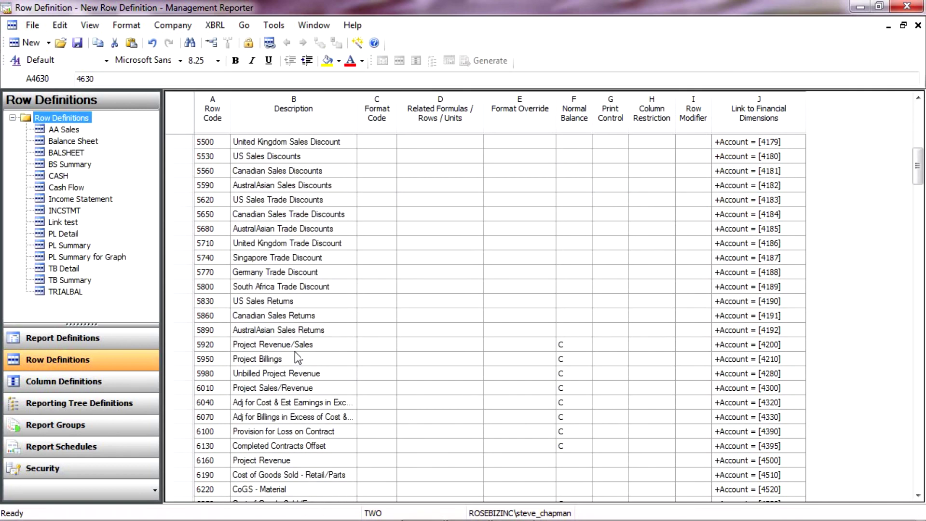
pyautogui.scroll(-2, 296, 357)
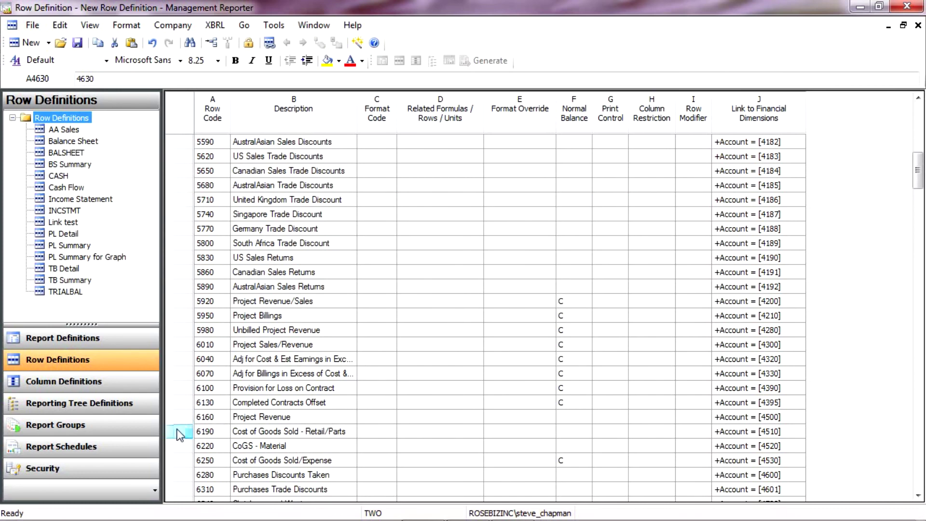
pyautogui.click(180, 434)
pyautogui.rightClick(178, 430)
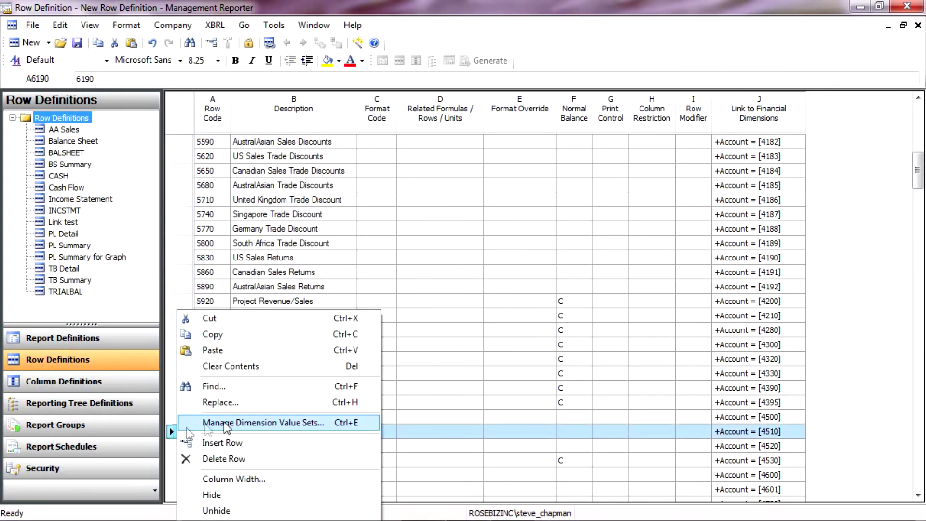
pyautogui.click(221, 442)
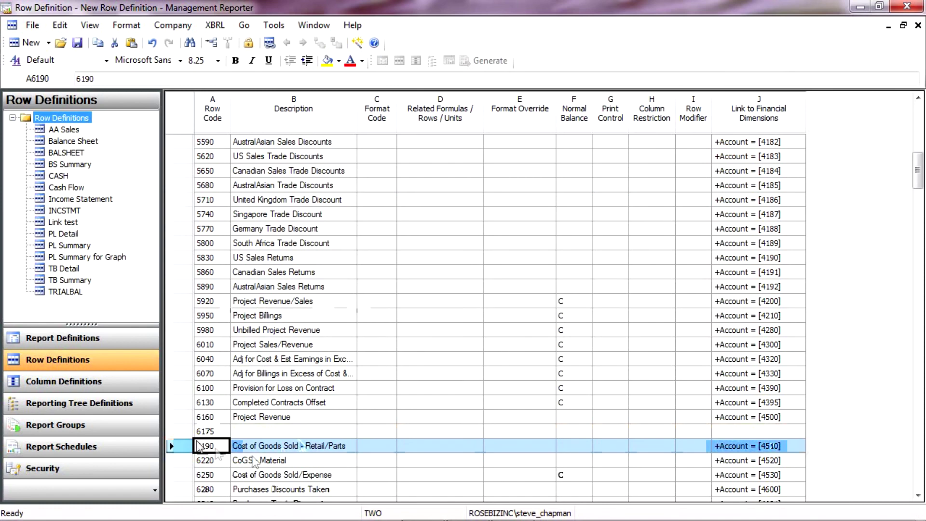
pyautogui.moveTo(173, 432); pyautogui.dragTo(174, 475)
pyautogui.rightClick(176, 457)
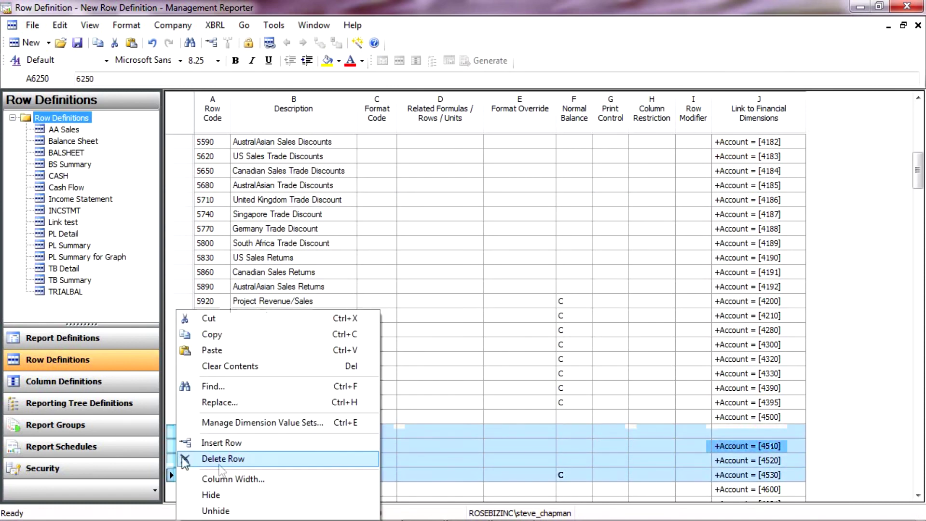
pyautogui.click(233, 444)
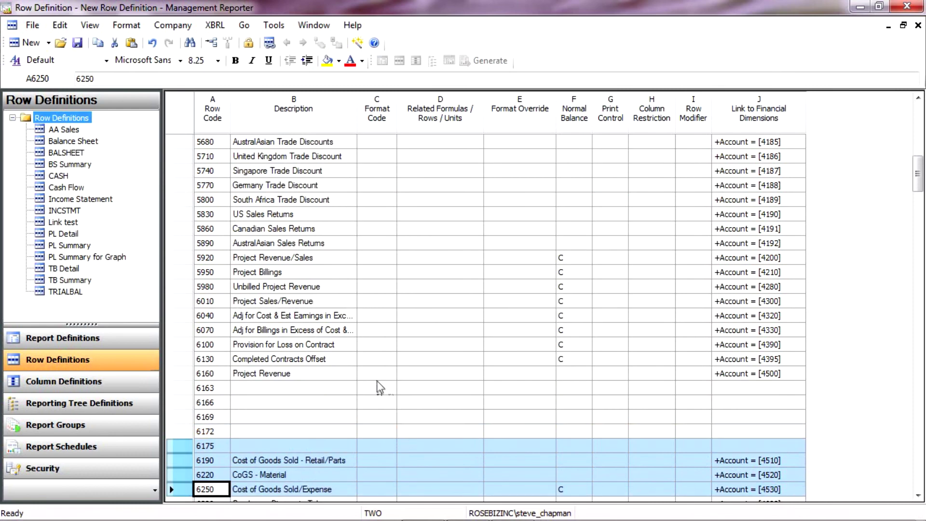
pyautogui.click(378, 387)
# Step: Give row 6163 the --- underscore format code and row 6166 the TOT total code
pyautogui.click(389, 389)
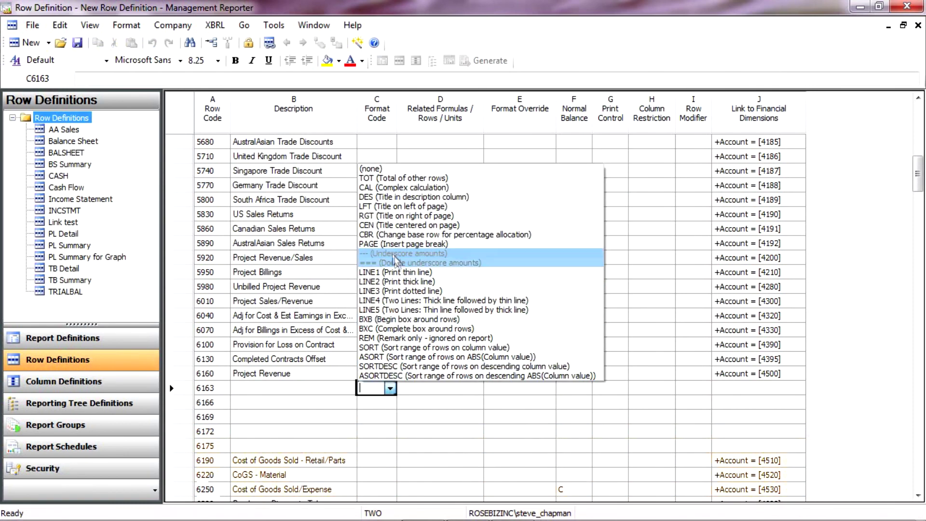
pyautogui.click(392, 253)
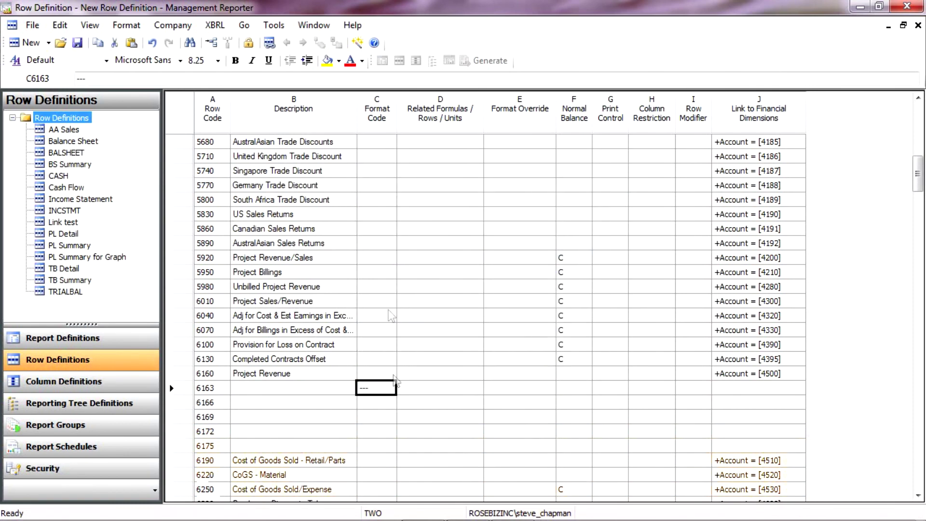
pyautogui.click(388, 404)
pyautogui.click(391, 406)
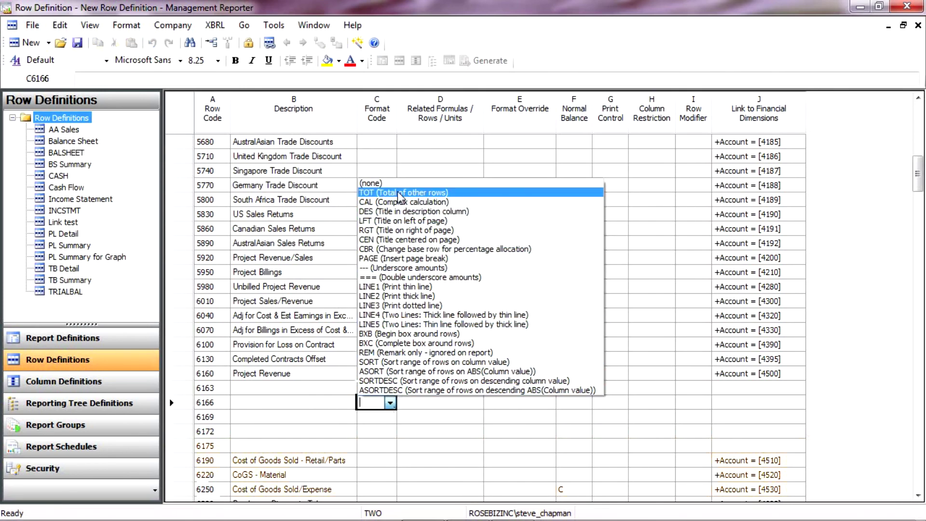
pyautogui.click(397, 192)
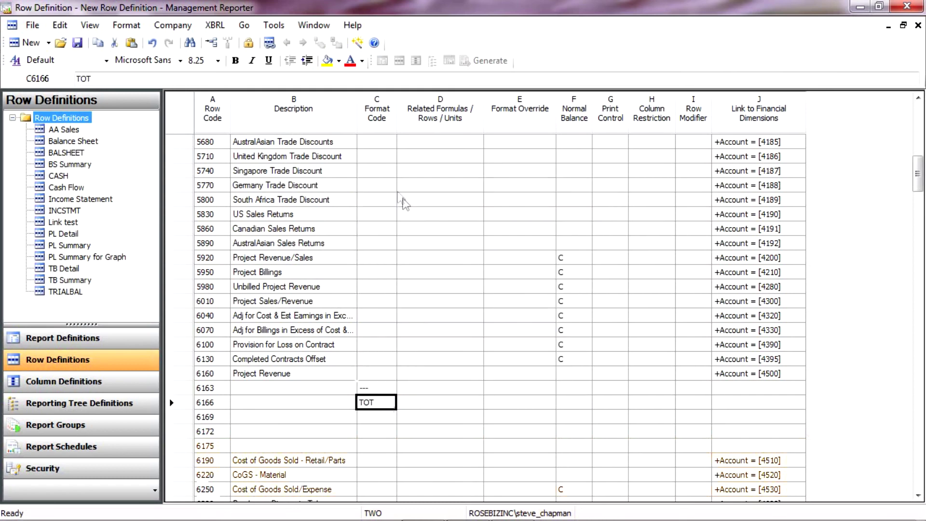
pyautogui.click(427, 405)
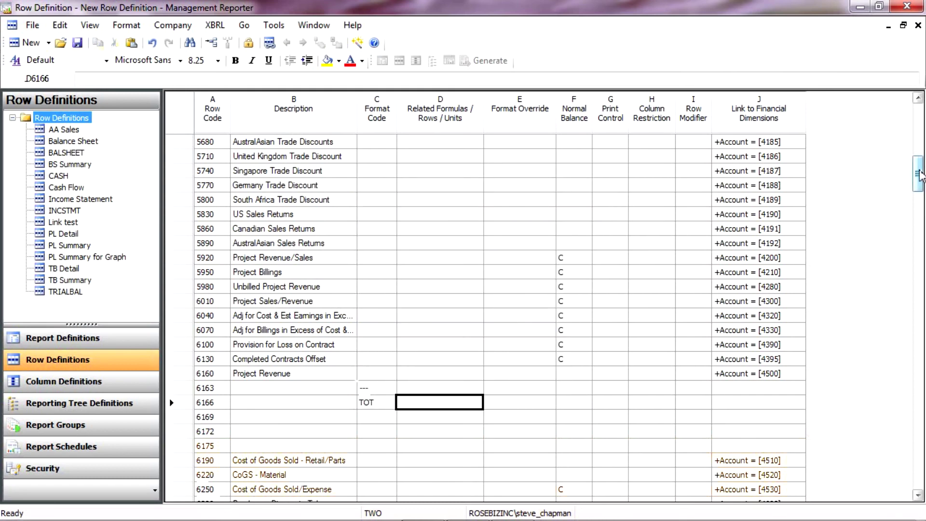
pyautogui.moveTo(918, 174); pyautogui.dragTo(918, 111)
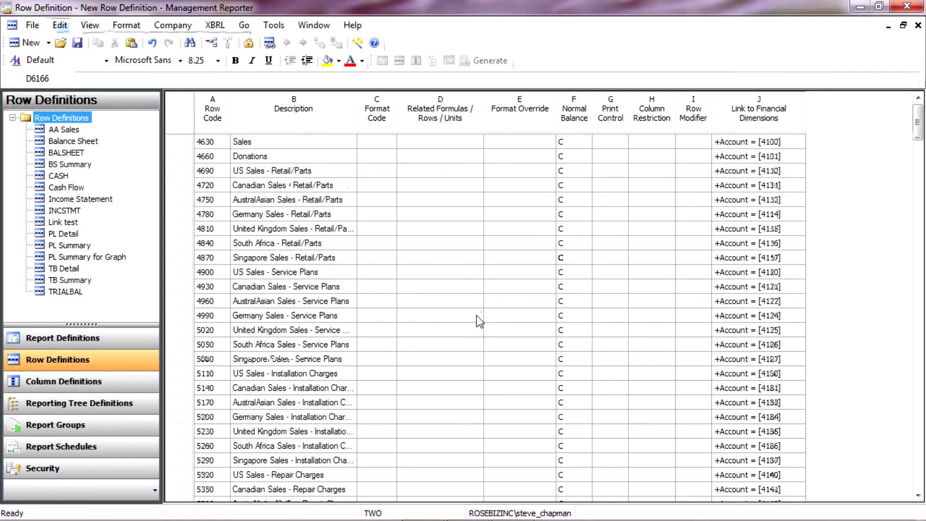
# Step: Renumber the rows from 30 in steps of 30, then enter the total range 30:1590
pyautogui.click(65, 28)
pyautogui.click(125, 197)
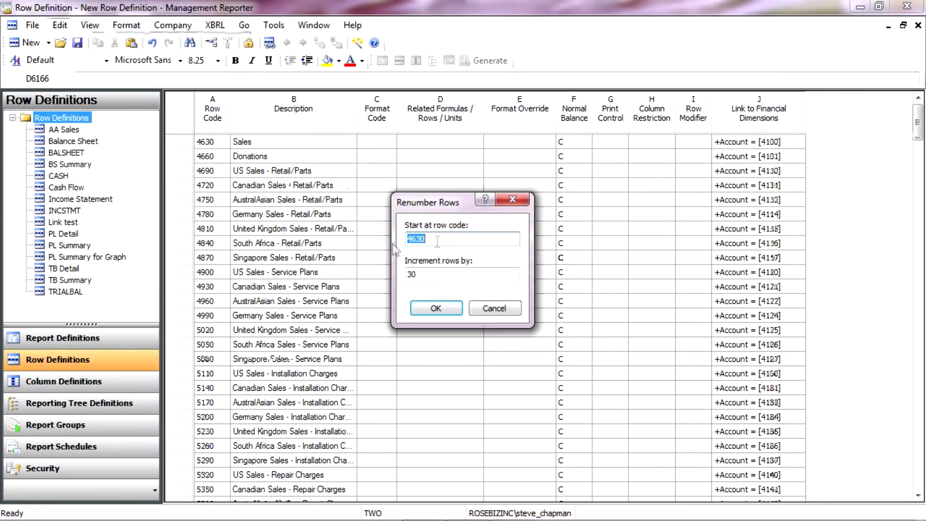
pyautogui.write('30')
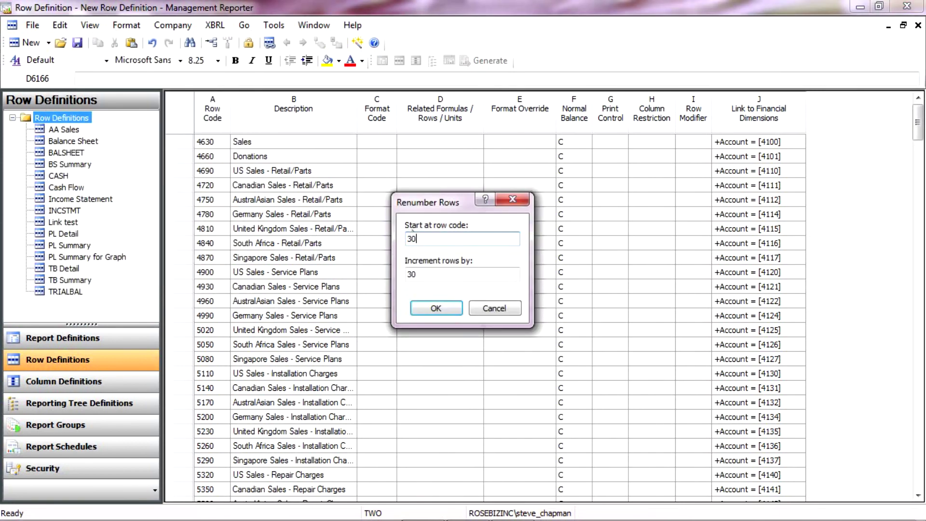
pyautogui.press('Tab')
pyautogui.click(435, 308)
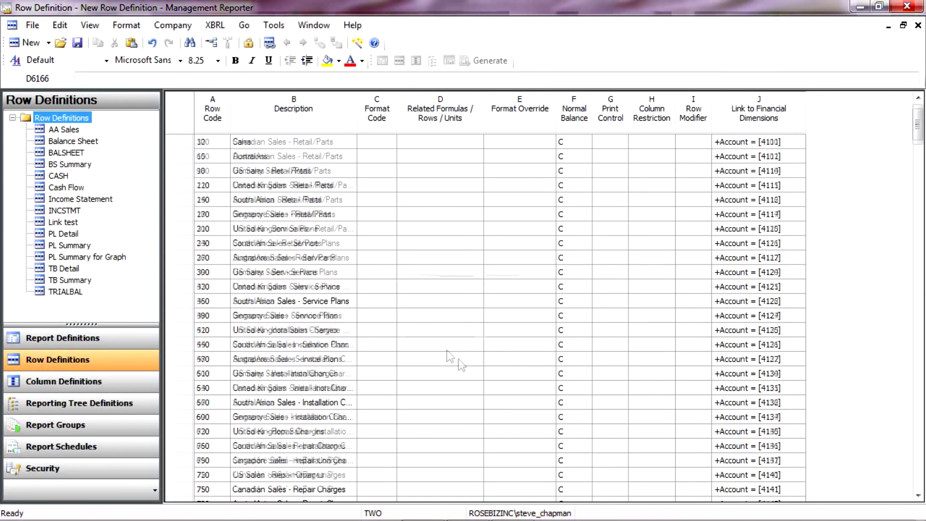
pyautogui.scroll(-10, 461, 358)
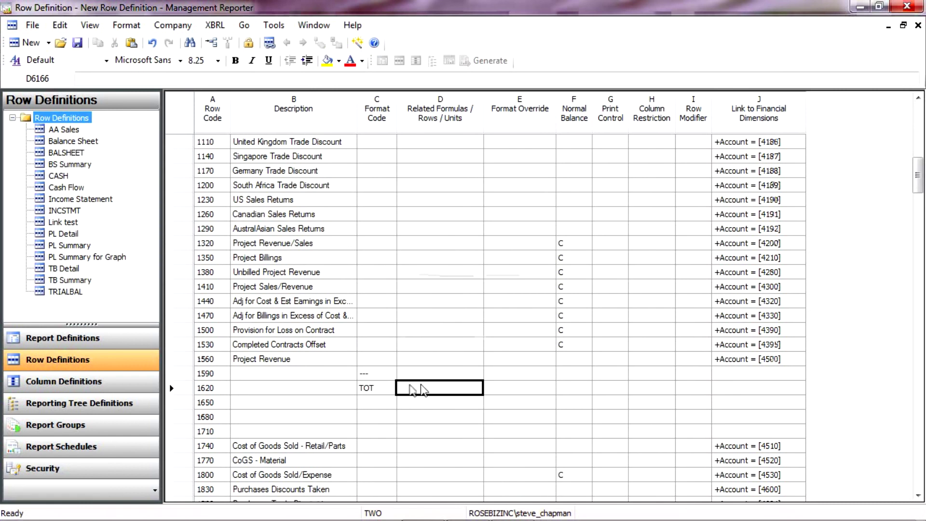
pyautogui.write('30')
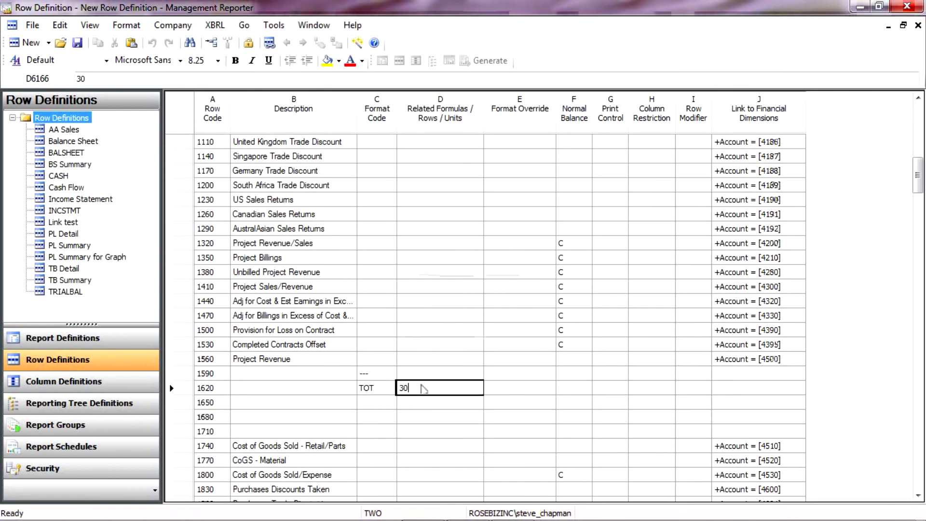
pyautogui.write(':1590')
# Step: Set row 1620 to total 30:1590 and give row 1650 a === double underline
pyautogui.press('Tab')
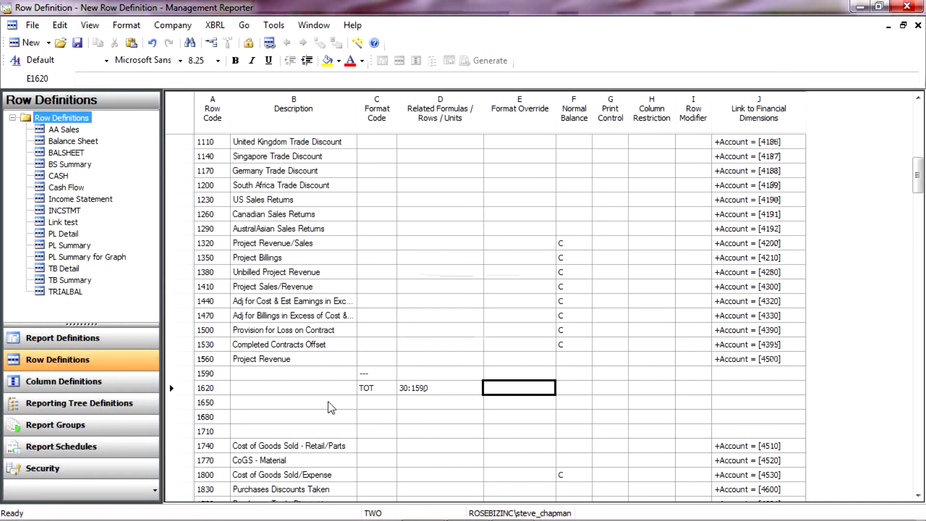
pyautogui.click(371, 403)
pyautogui.click(389, 403)
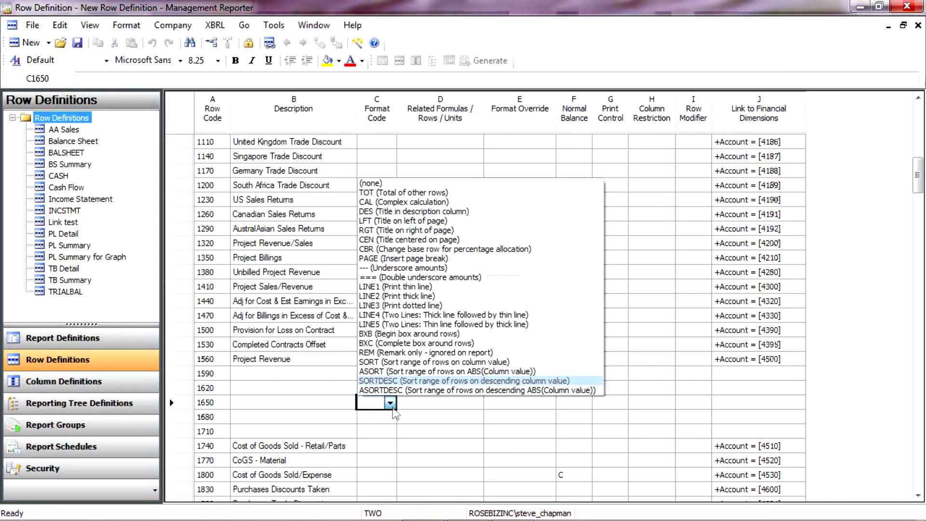
pyautogui.click(384, 277)
pyautogui.click(459, 432)
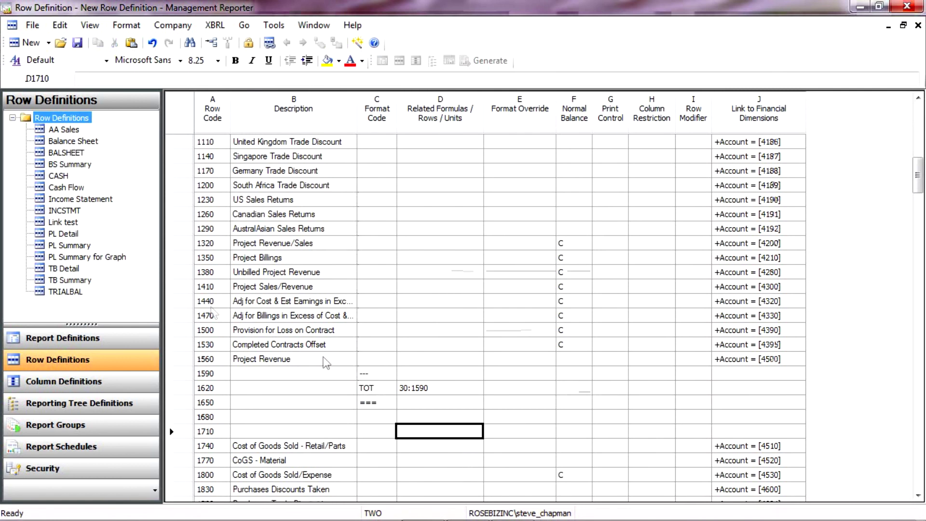
pyautogui.click(76, 44)
# Step: Save the row definition as 'New Income Statement' with the same text as its description
pyautogui.write('New I')
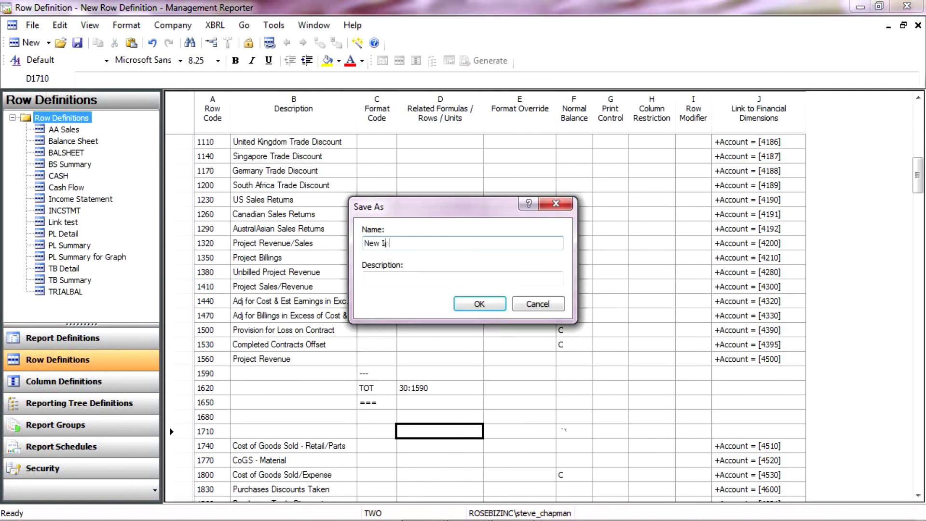
pyautogui.write('ncome Statement')
pyautogui.moveTo(456, 243); pyautogui.dragTo(351, 241)
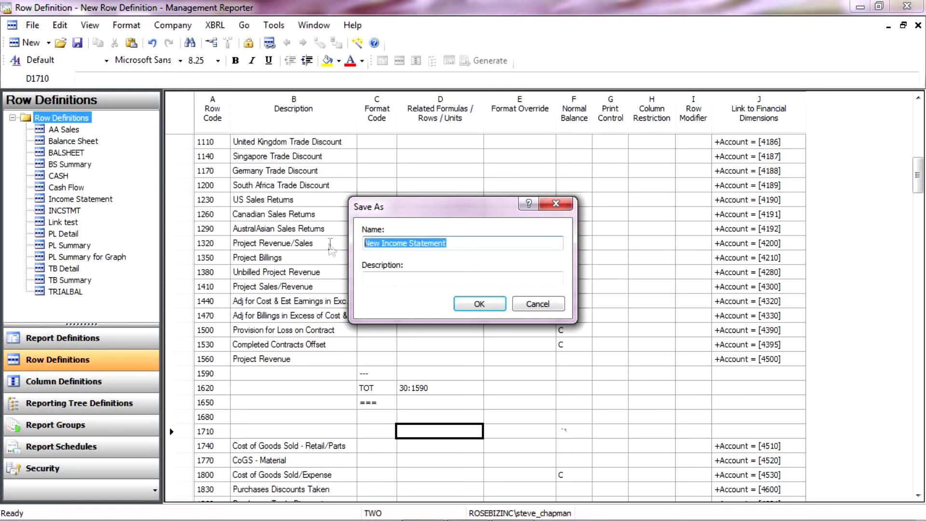
pyautogui.hotkey('ctrl', 'c')
pyautogui.click(402, 278)
pyautogui.hotkey('ctrl', 'v')
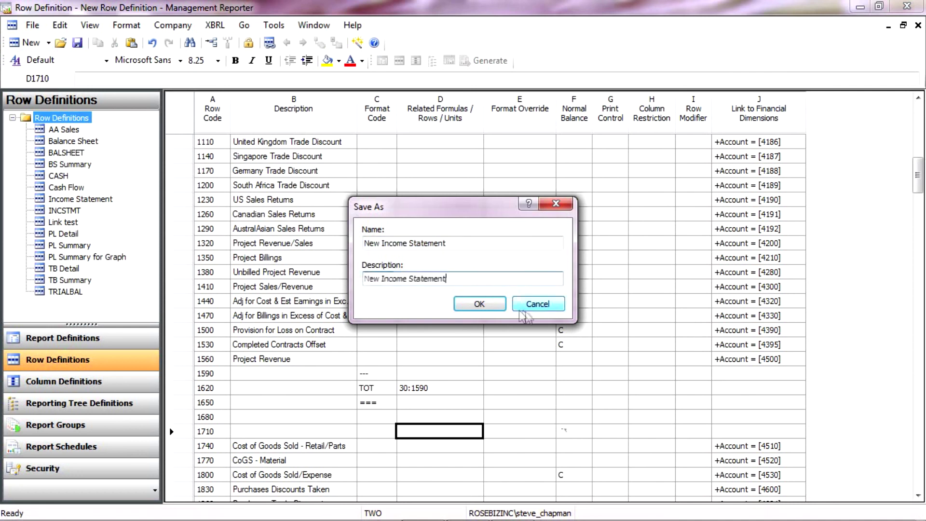
pyautogui.click(492, 307)
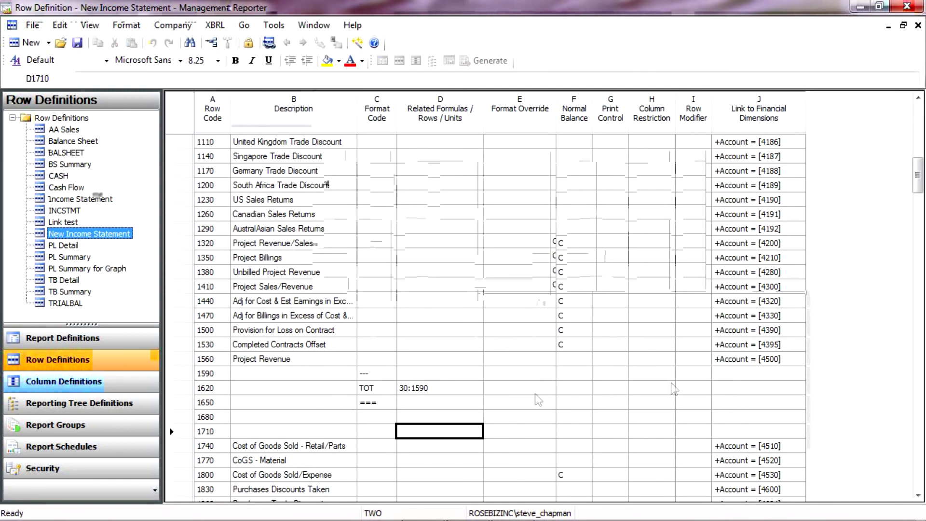
pyautogui.click(55, 384)
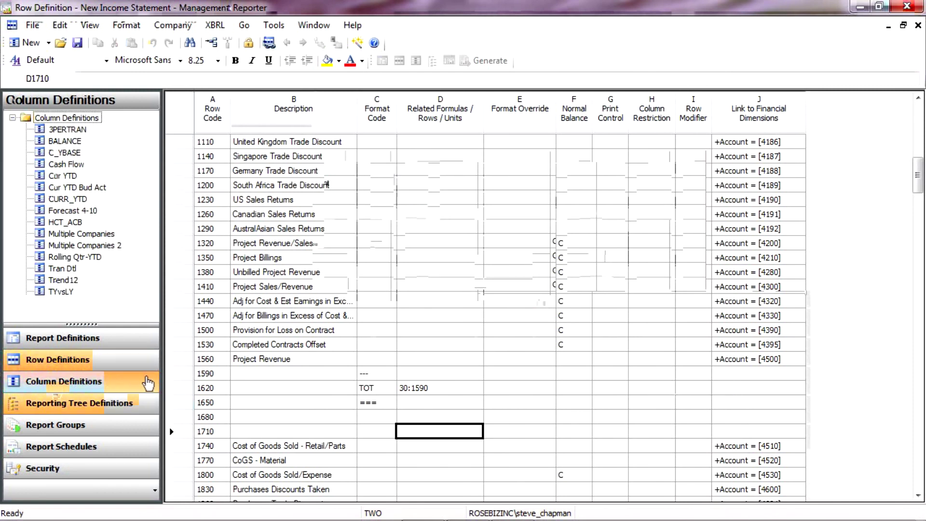
# Step: Create a column definition with A as DESC, B as FD, and C as FD covering YTD
pyautogui.click(26, 43)
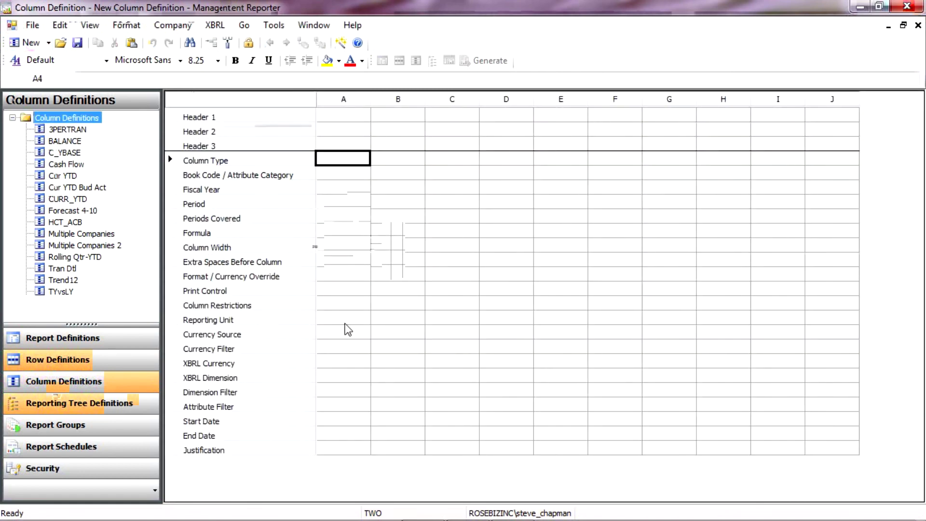
pyautogui.click(352, 163)
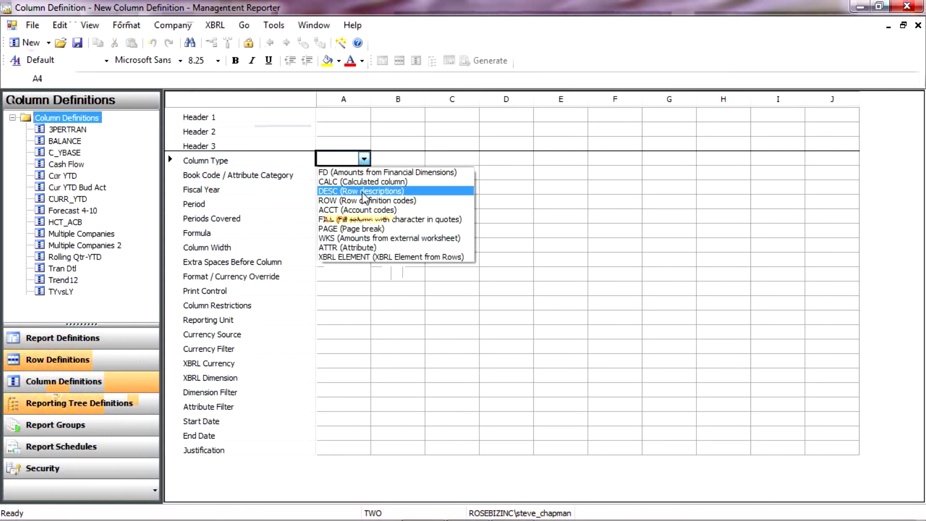
pyautogui.click(363, 193)
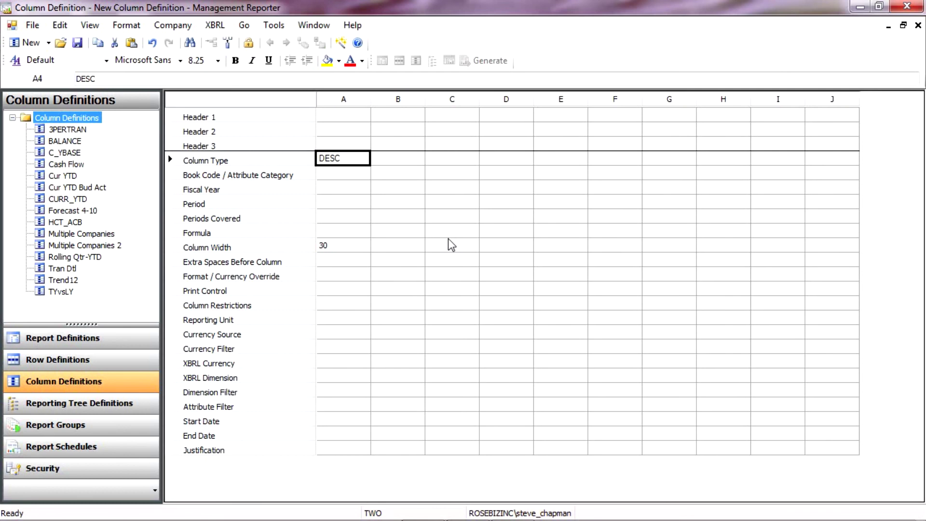
pyautogui.click(401, 158)
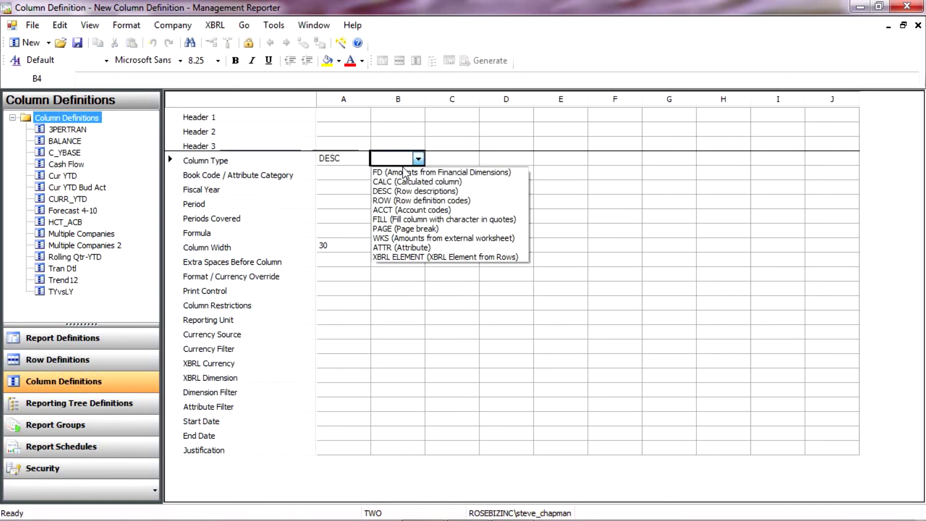
pyautogui.click(405, 172)
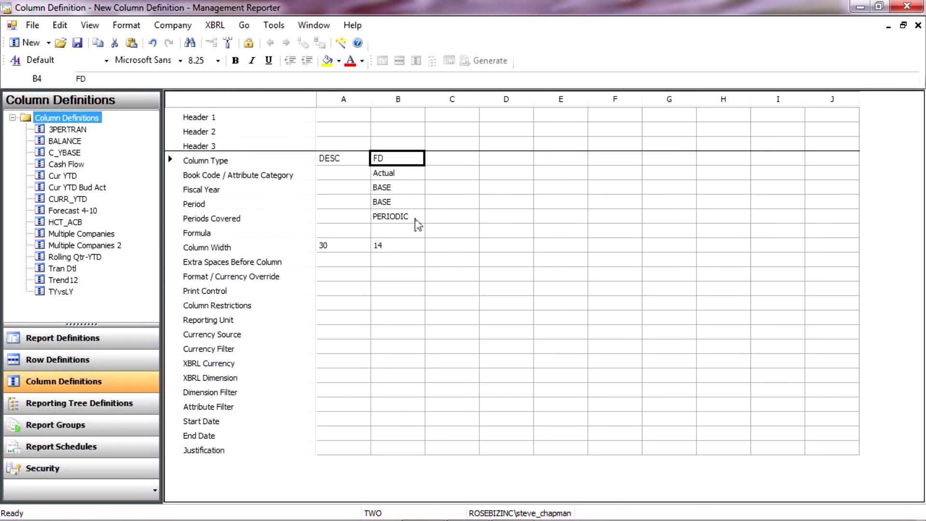
pyautogui.click(468, 158)
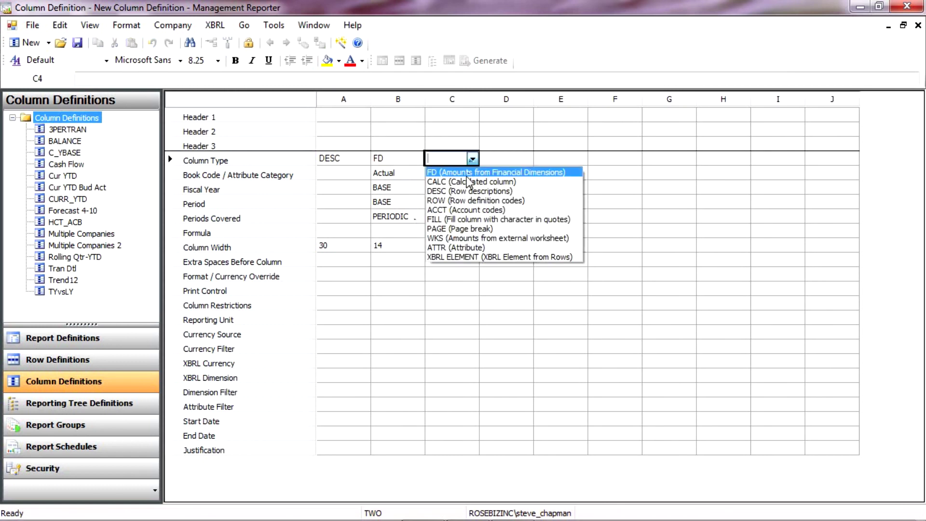
pyautogui.click(468, 172)
pyautogui.click(464, 220)
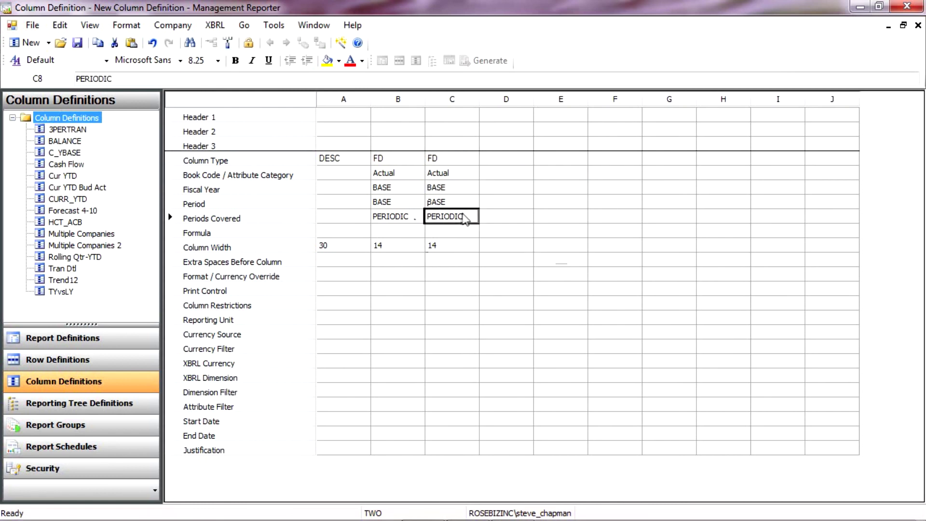
pyautogui.click(465, 221)
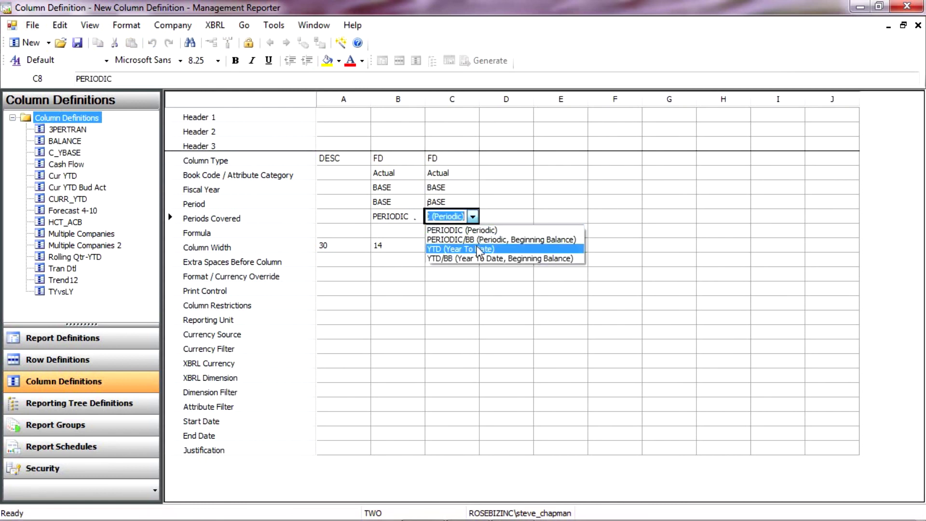
pyautogui.click(478, 248)
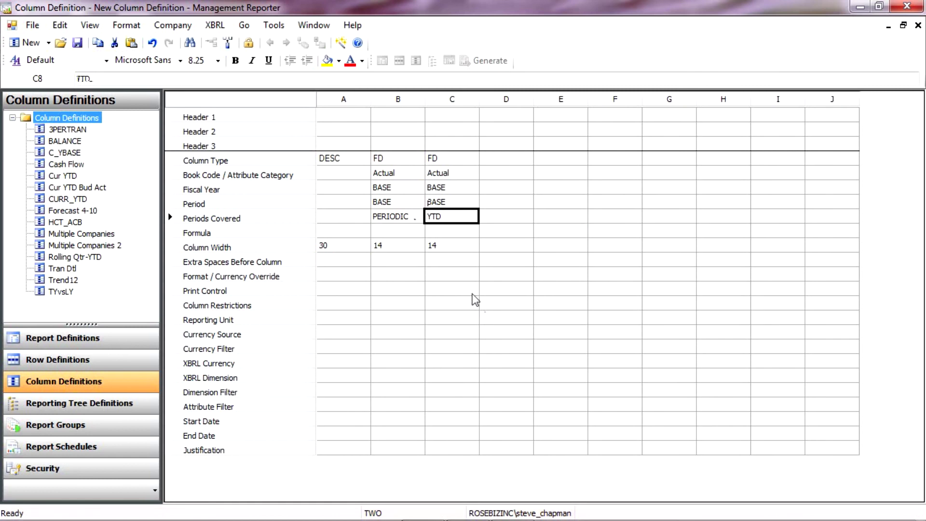
# Step: Save the column definition as 'New Income Statement'
pyautogui.click(77, 43)
pyautogui.moveTo(455, 243); pyautogui.dragTo(385, 242)
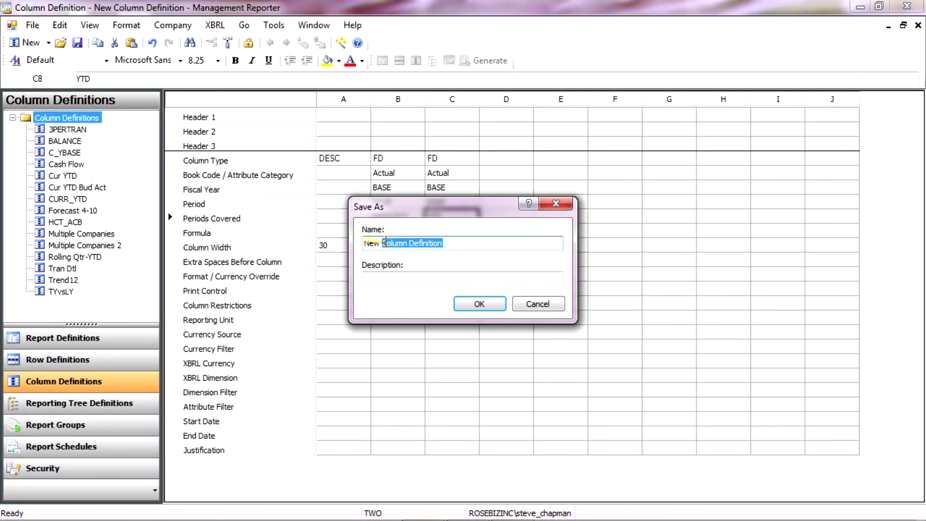
pyautogui.write('Income S')
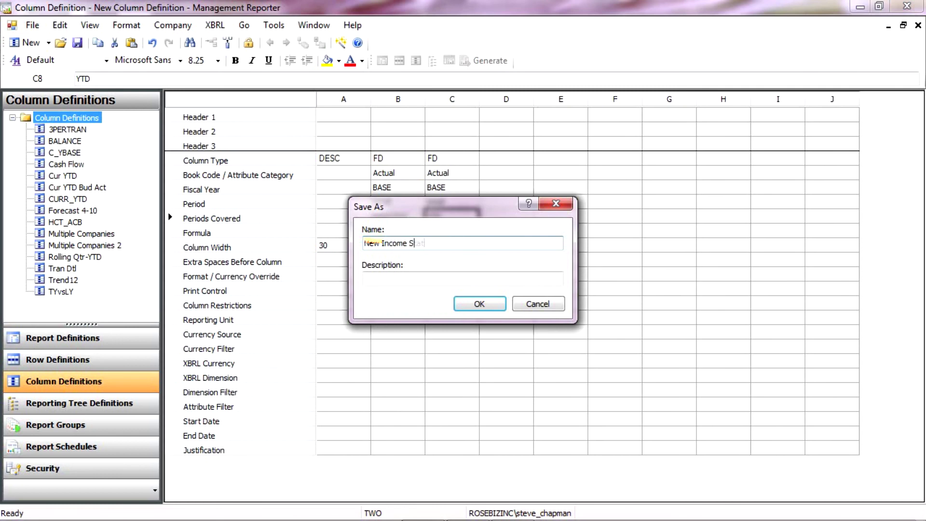
pyautogui.write('tatement')
pyautogui.press('Return')
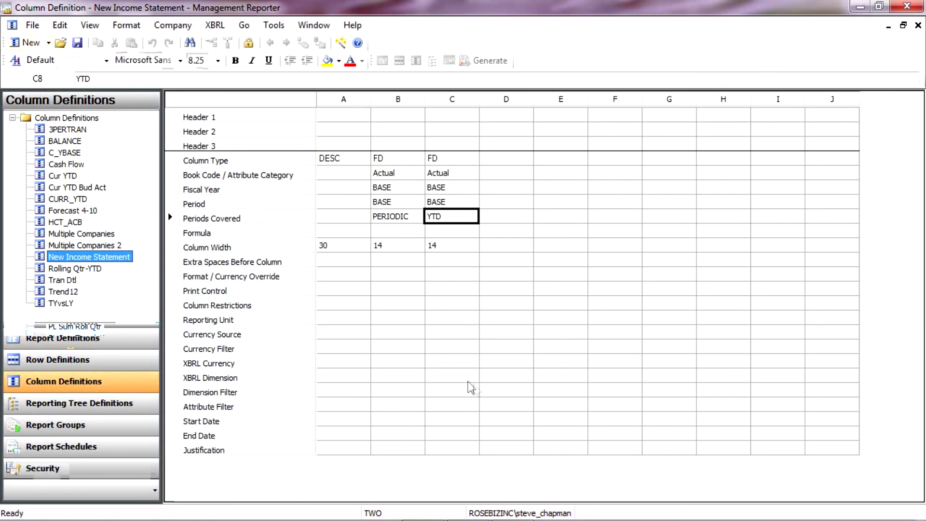
# Step: Create a report definition using New Income Statement row and column definitions, base year 2017, period 4
pyautogui.click(120, 343)
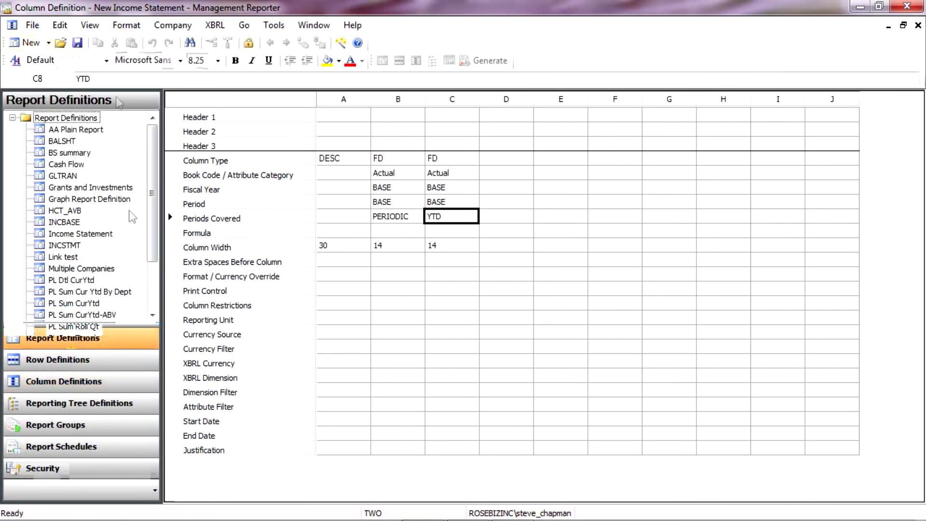
pyautogui.click(29, 42)
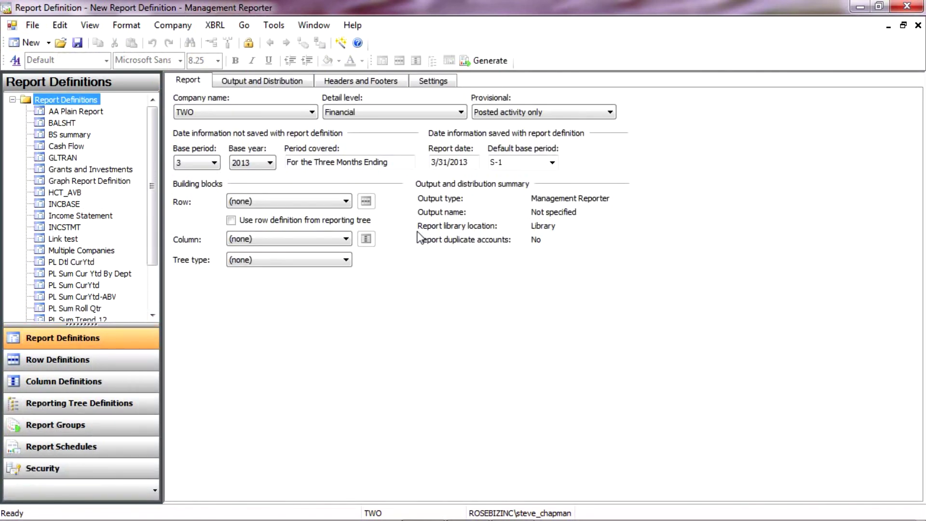
pyautogui.click(345, 201)
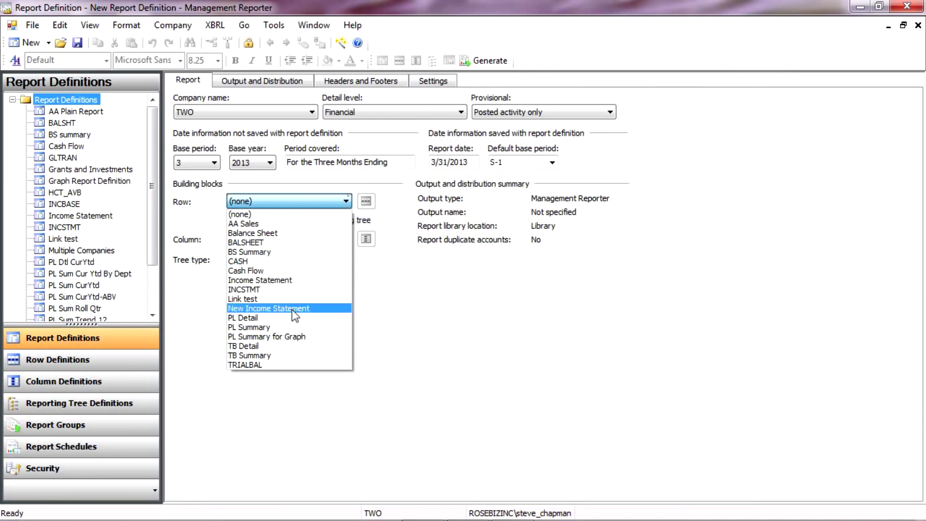
pyautogui.click(291, 308)
pyautogui.click(345, 239)
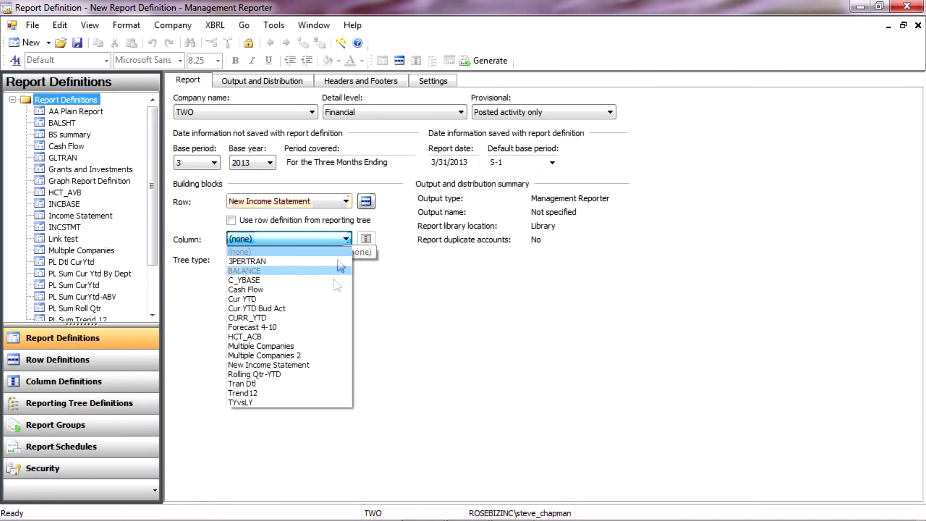
pyautogui.click(311, 364)
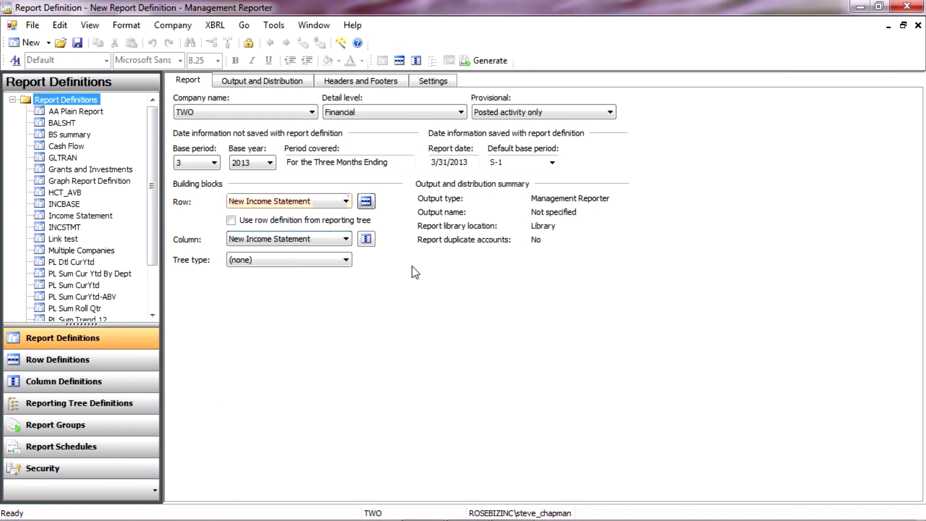
pyautogui.click(270, 163)
pyautogui.click(248, 260)
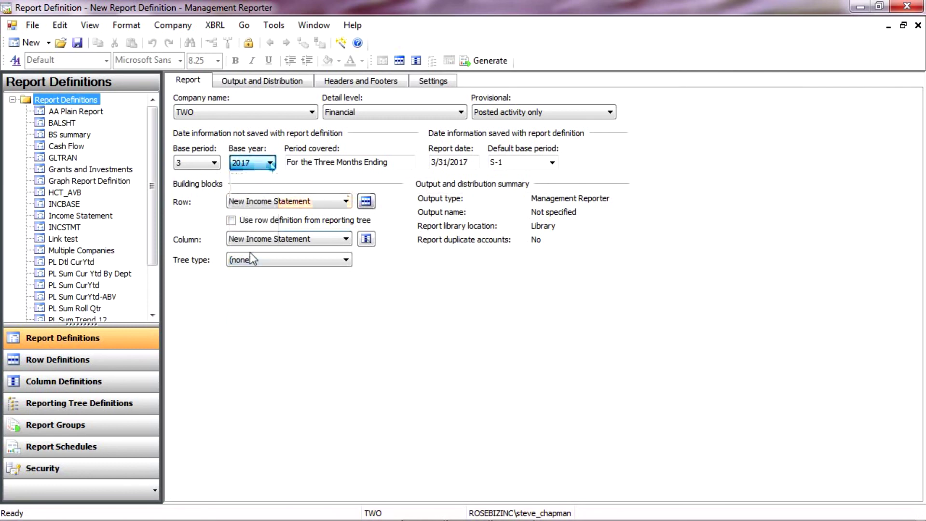
pyautogui.click(214, 163)
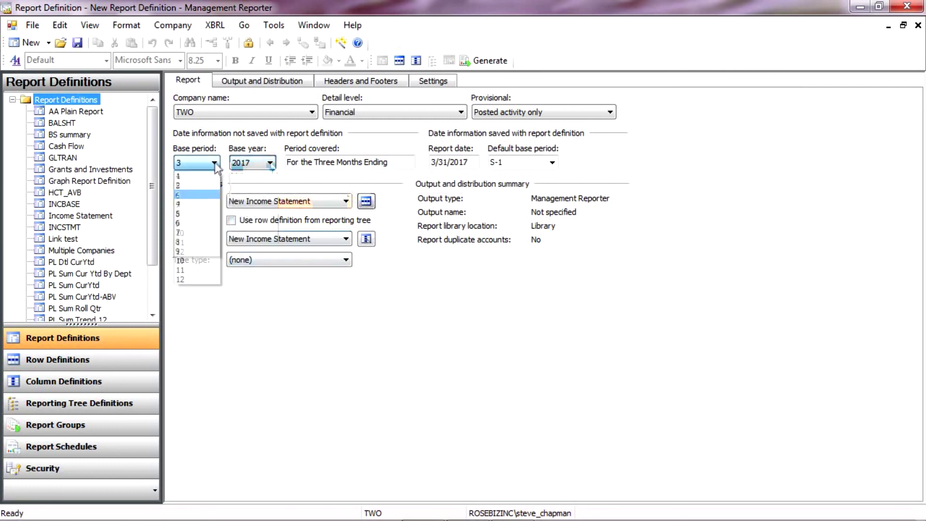
pyautogui.click(194, 201)
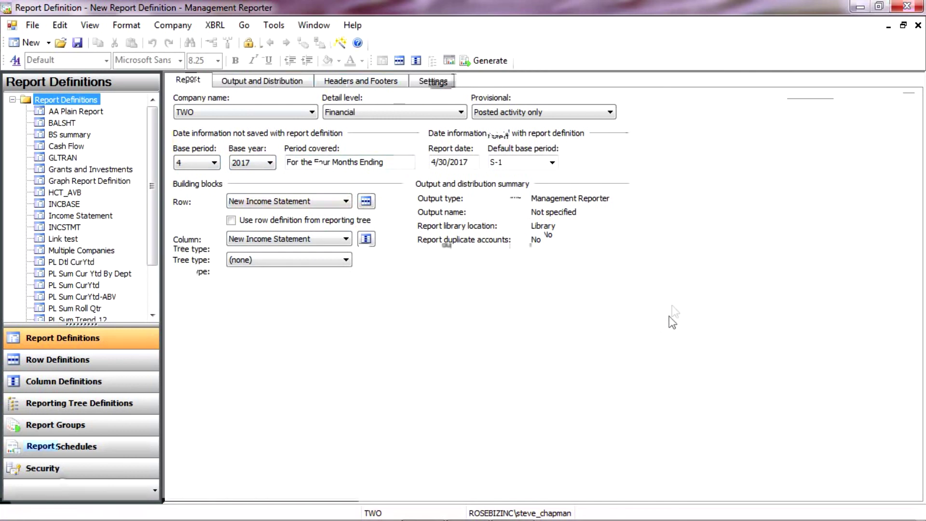
# Step: Hide rows with no amounts in the Settings and generate the four-month income statement ending April 30, 2017
pyautogui.click(433, 81)
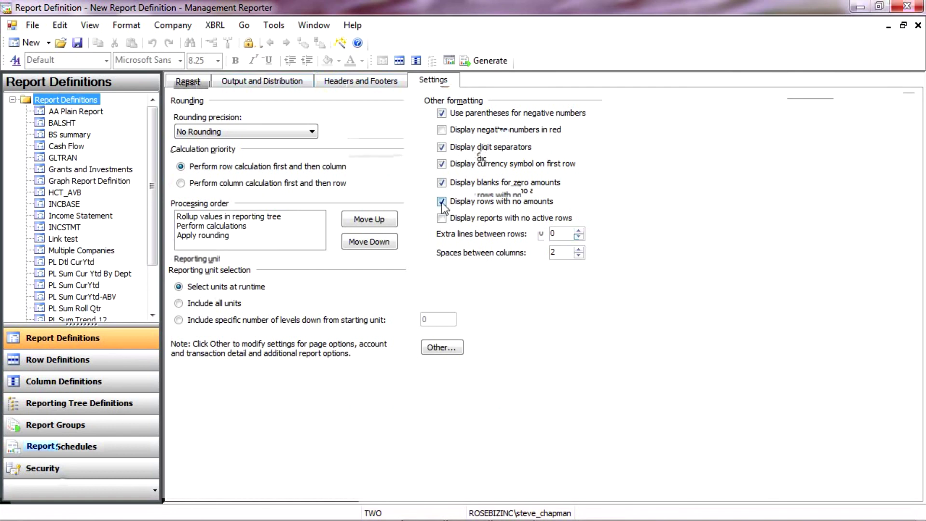
pyautogui.click(456, 203)
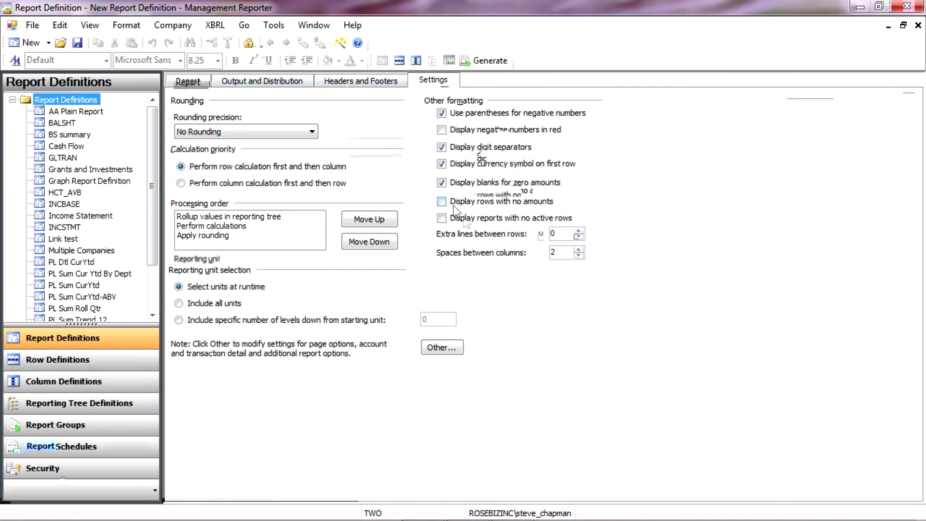
pyautogui.click(488, 61)
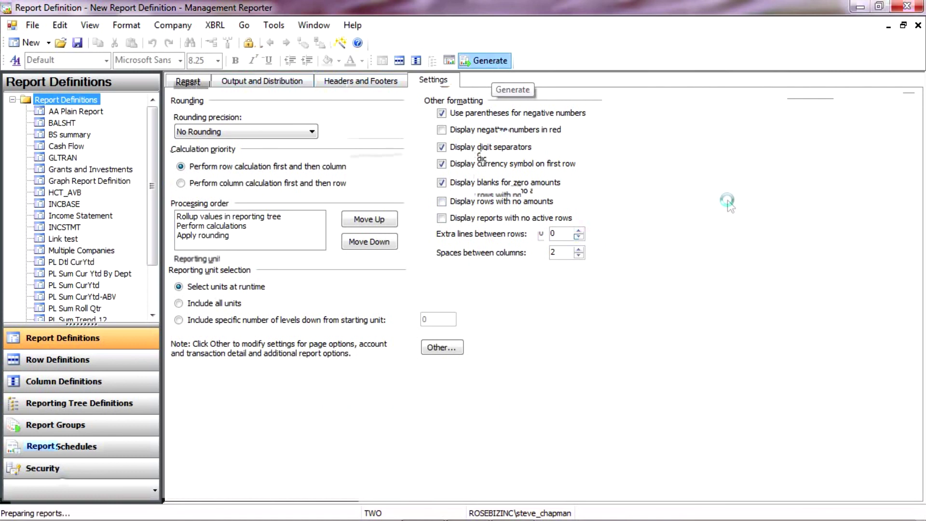